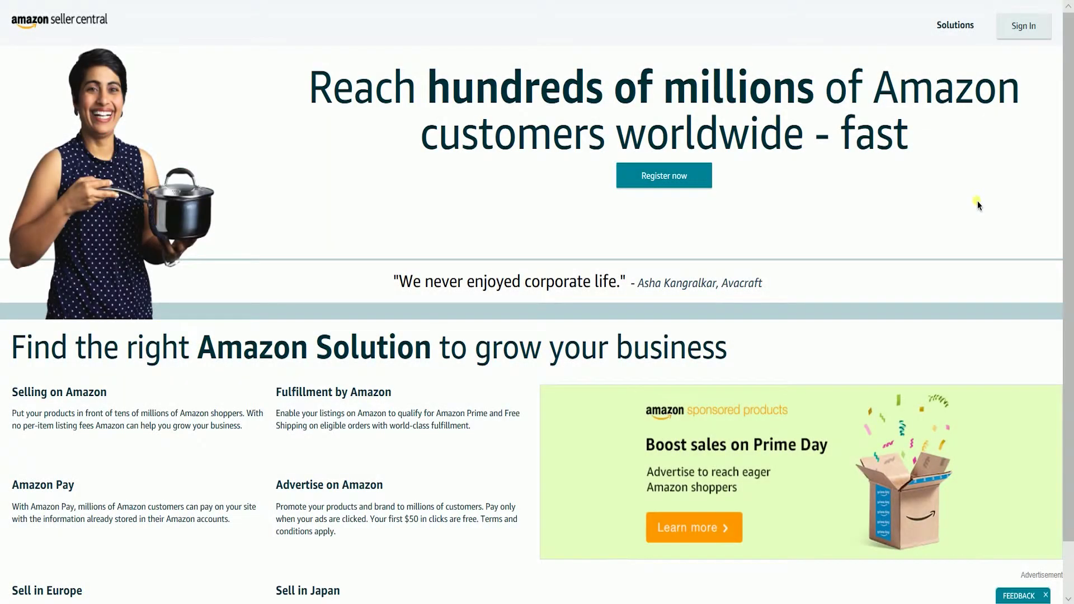
# Sign in to the Seller Central account to reach the seller dashboard.
pyautogui.click(1019, 32)
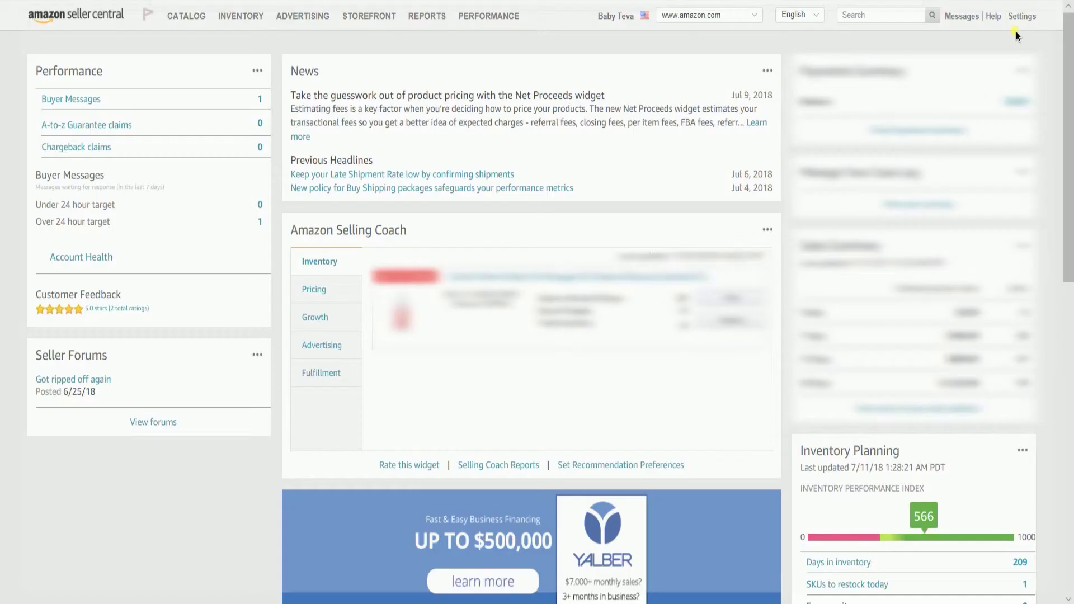
pyautogui.moveTo(246, 11)
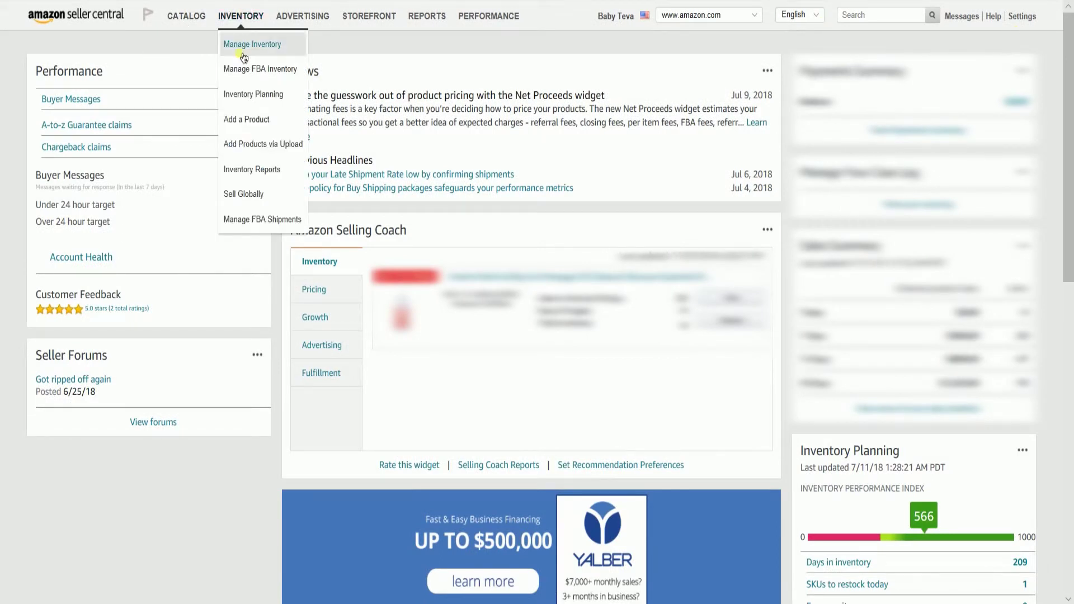
# Open Add Products via Upload and its Download an Inventory File template builder.
pyautogui.click(248, 147)
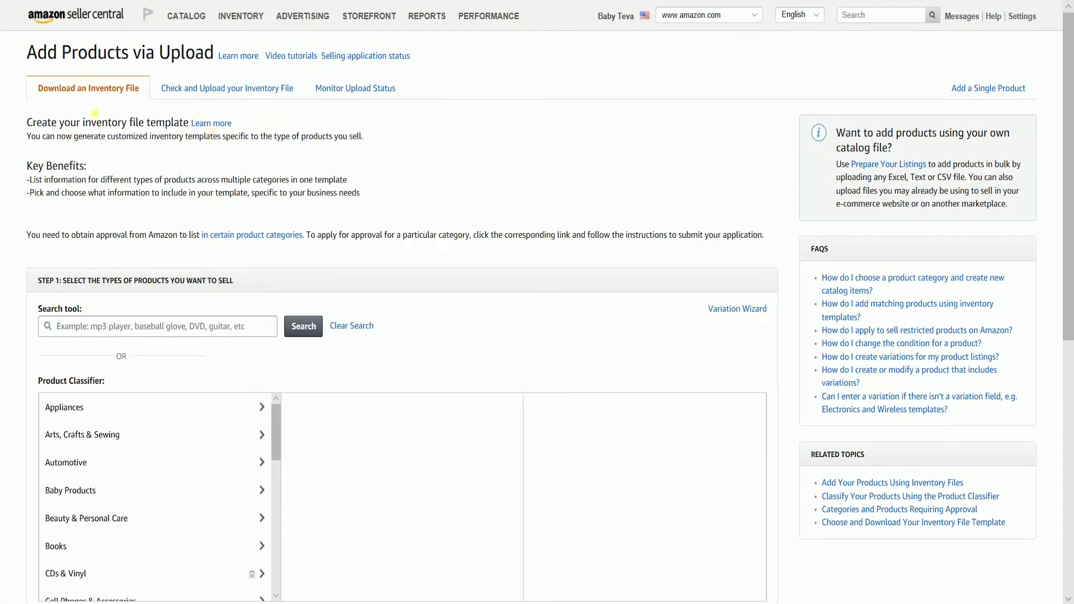
pyautogui.click(42, 90)
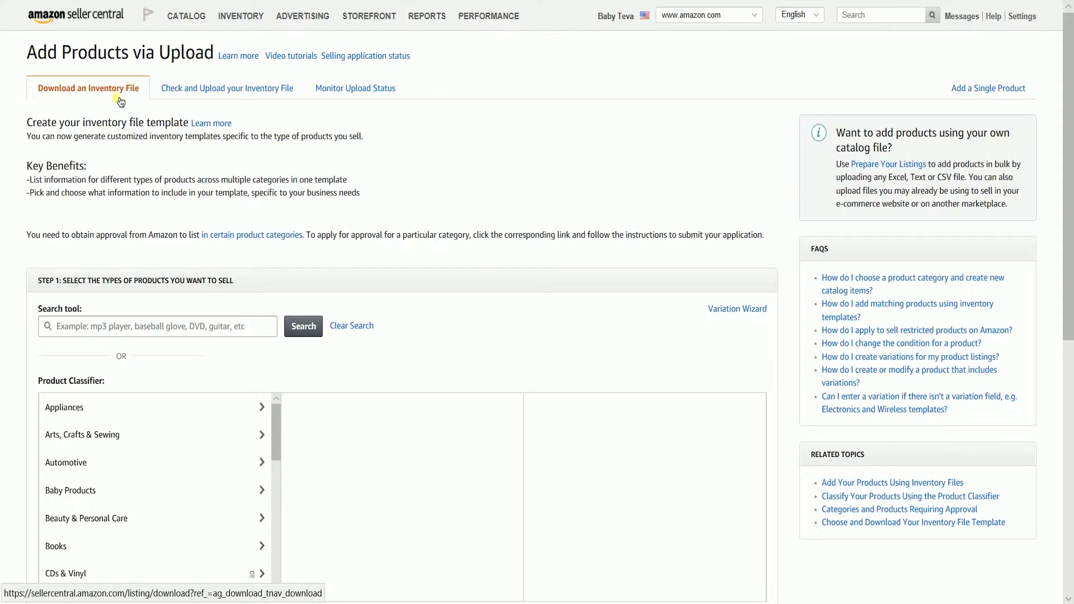
pyautogui.scroll(-2, 160, 342)
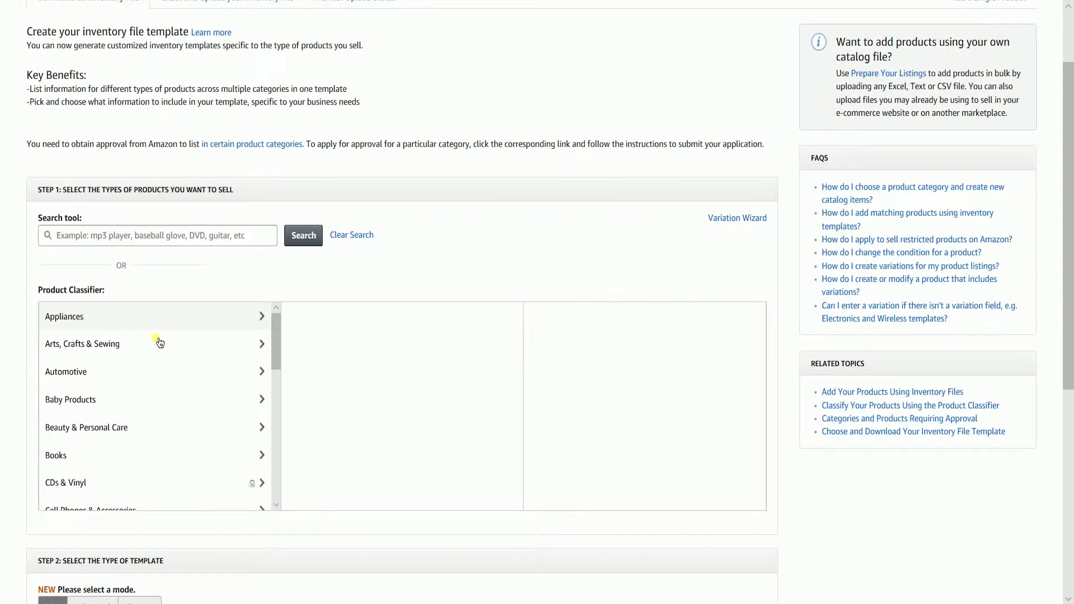
pyautogui.scroll(-1, 168, 397)
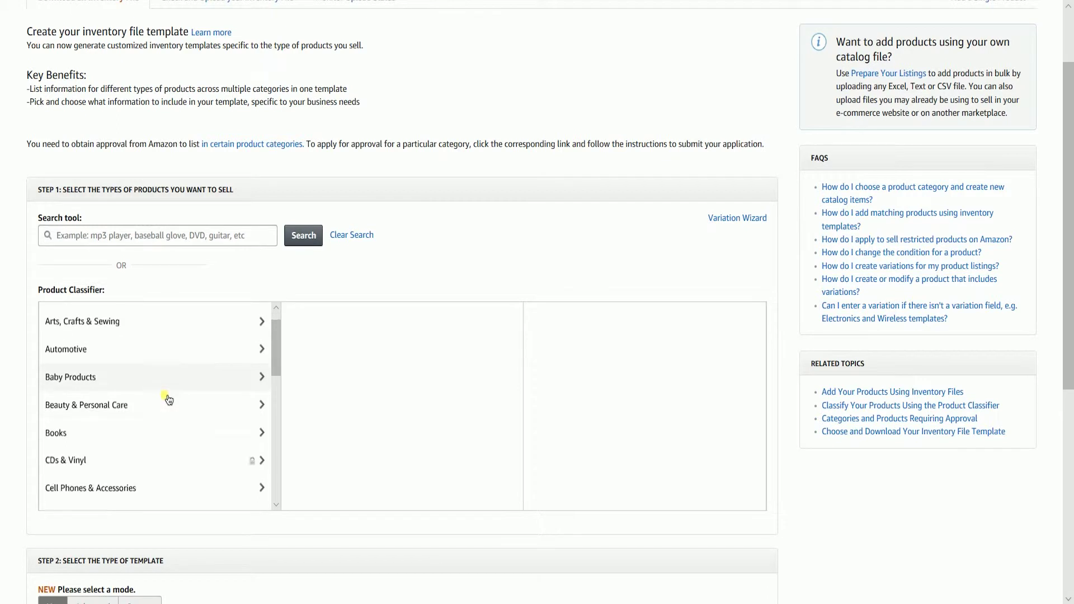
# Search product types for 'massage oil', select Massage Oils, then remove all chosen types.
pyautogui.click(155, 233)
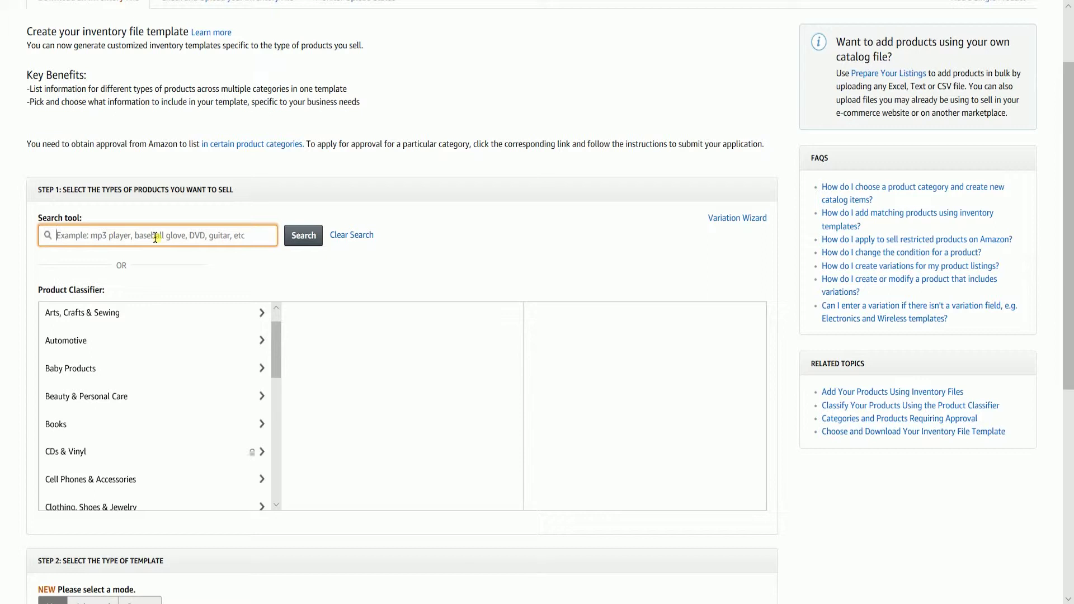
pyautogui.write('massage oi')
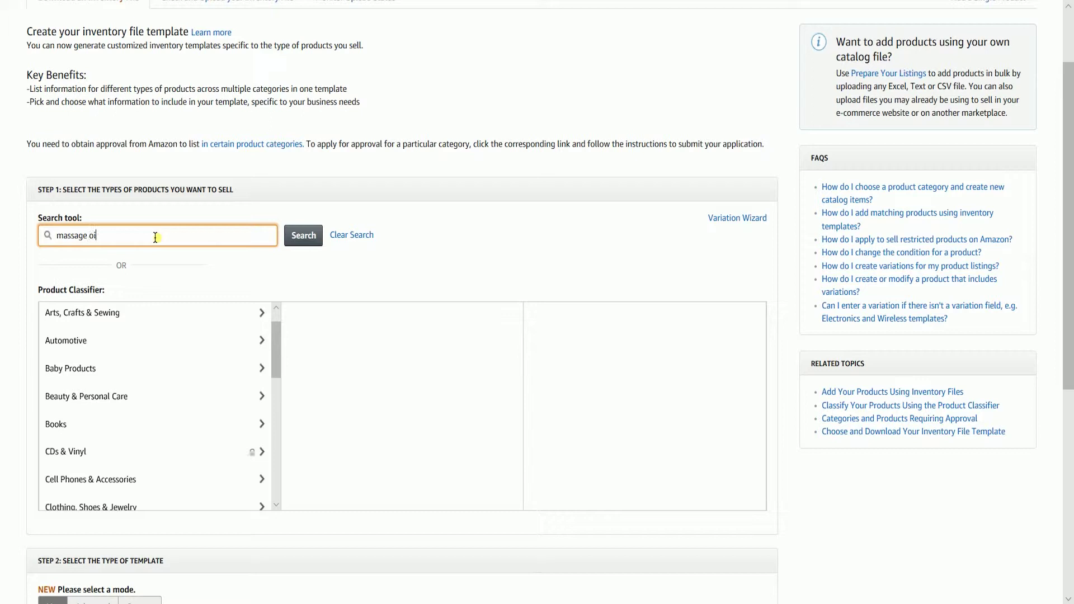
pyautogui.write('l')
pyautogui.press('Return')
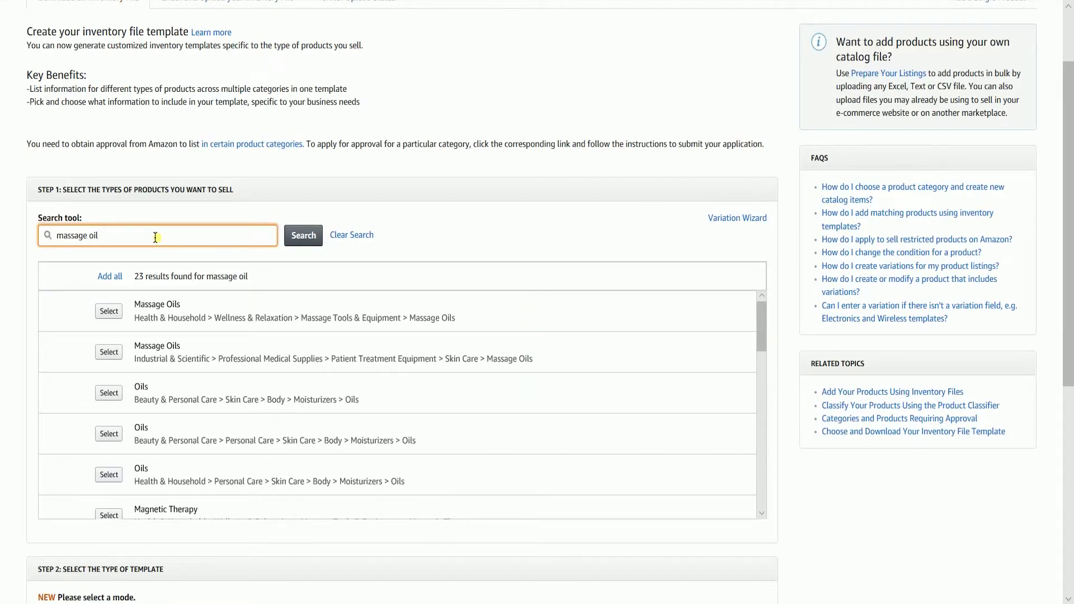
pyautogui.click(110, 311)
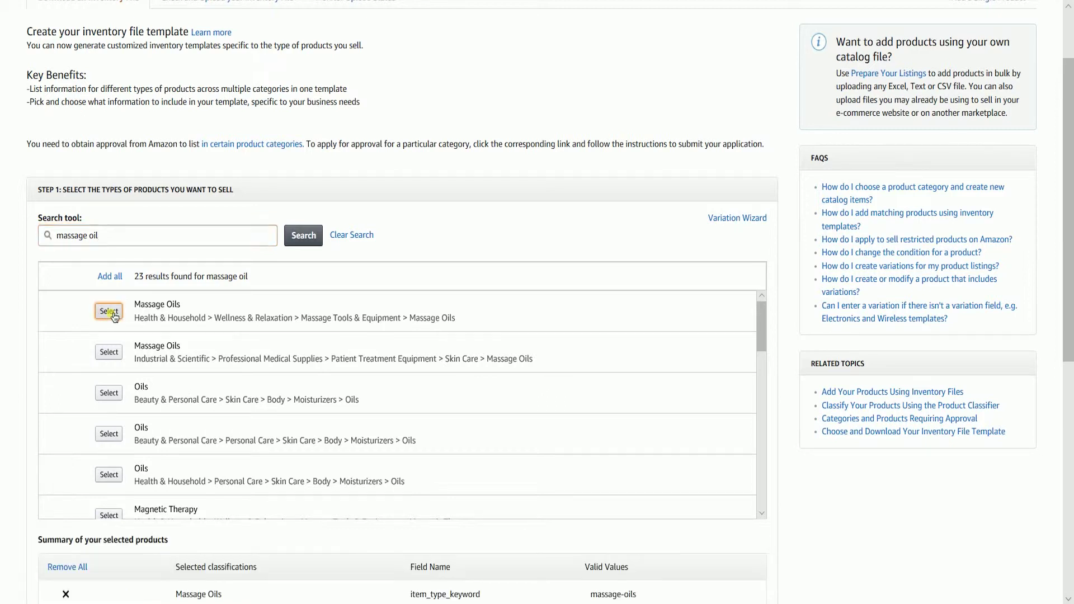
pyautogui.scroll(-3, 114, 317)
pyautogui.scroll(-2, 866, 455)
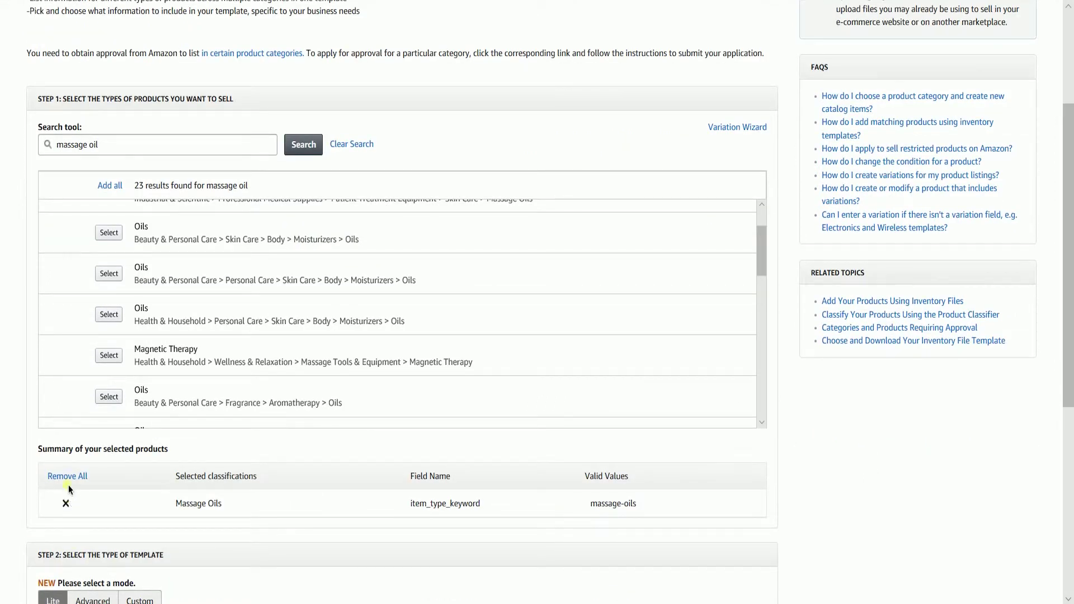
pyautogui.click(66, 476)
pyautogui.tripleClick(134, 235)
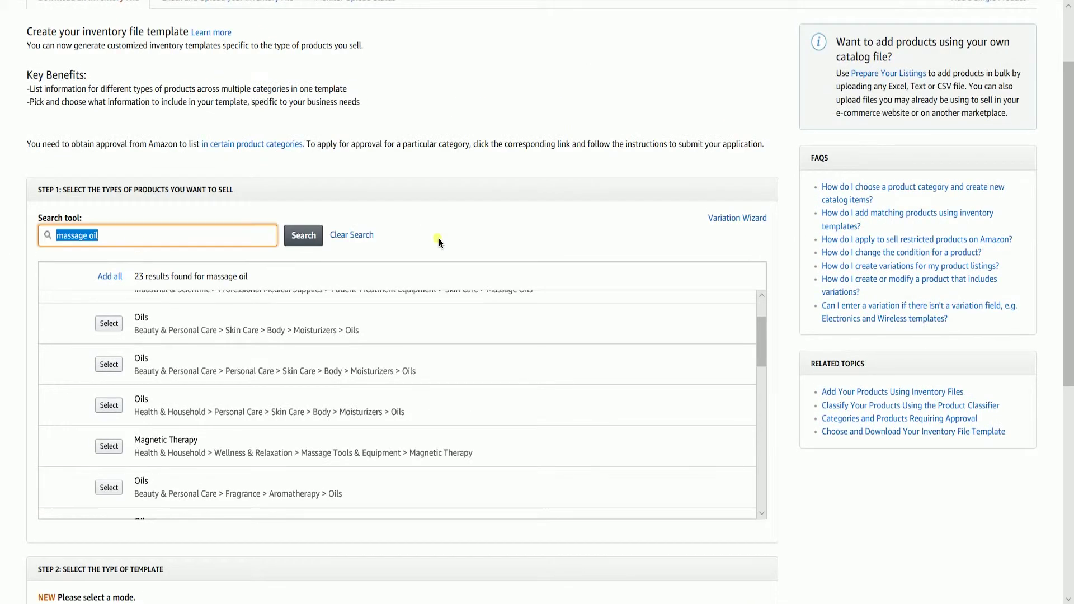
# Clear the search and browse Health & Household > Wellness & Relaxation in the classifier.
pyautogui.click(353, 236)
pyautogui.scroll(-3, 190, 430)
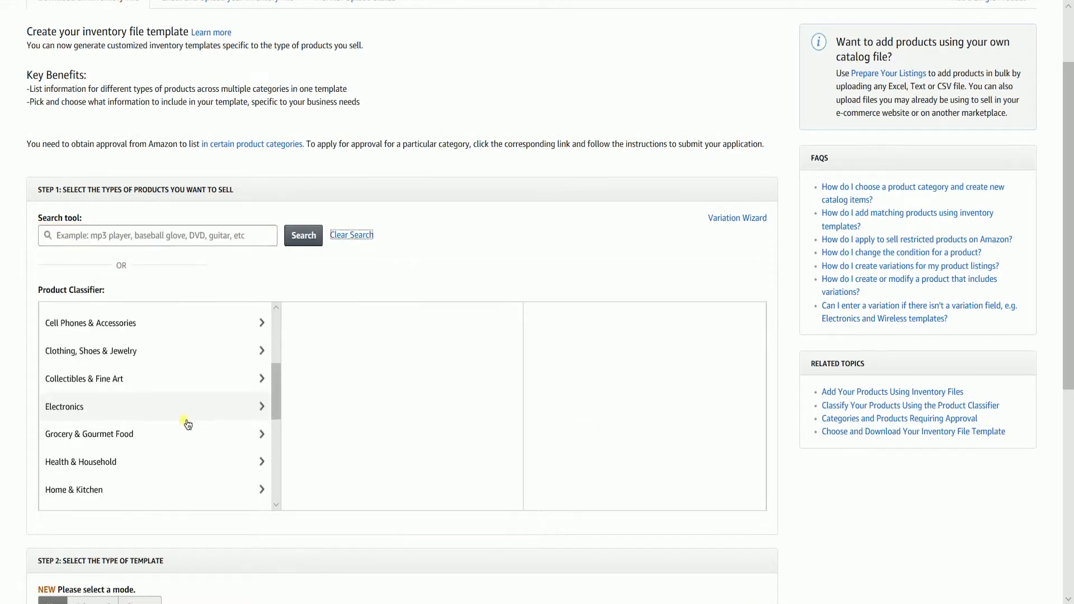
pyautogui.click(182, 435)
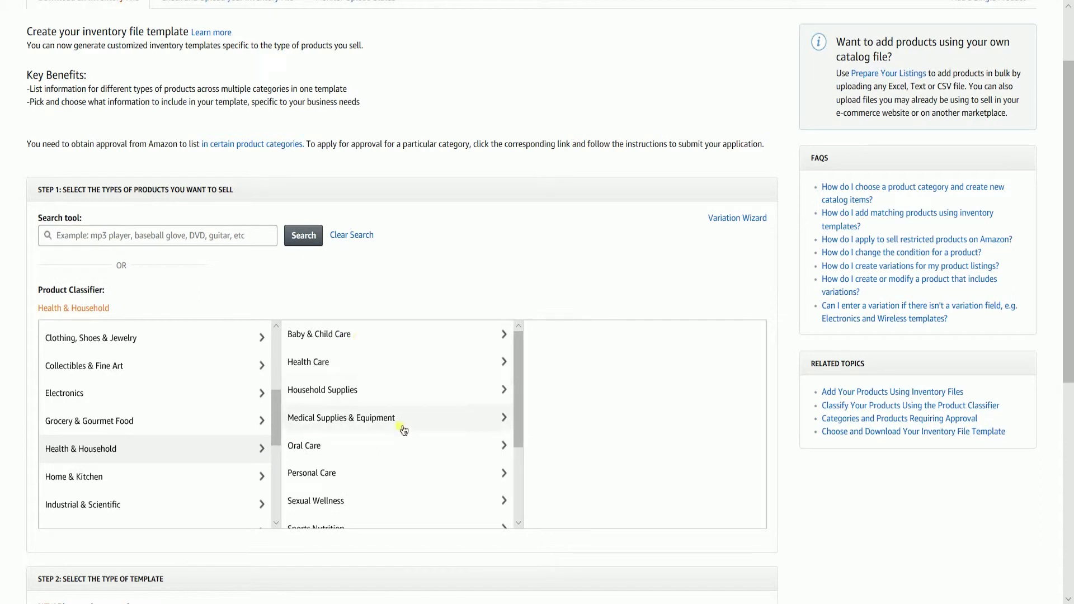
pyautogui.scroll(-3, 405, 467)
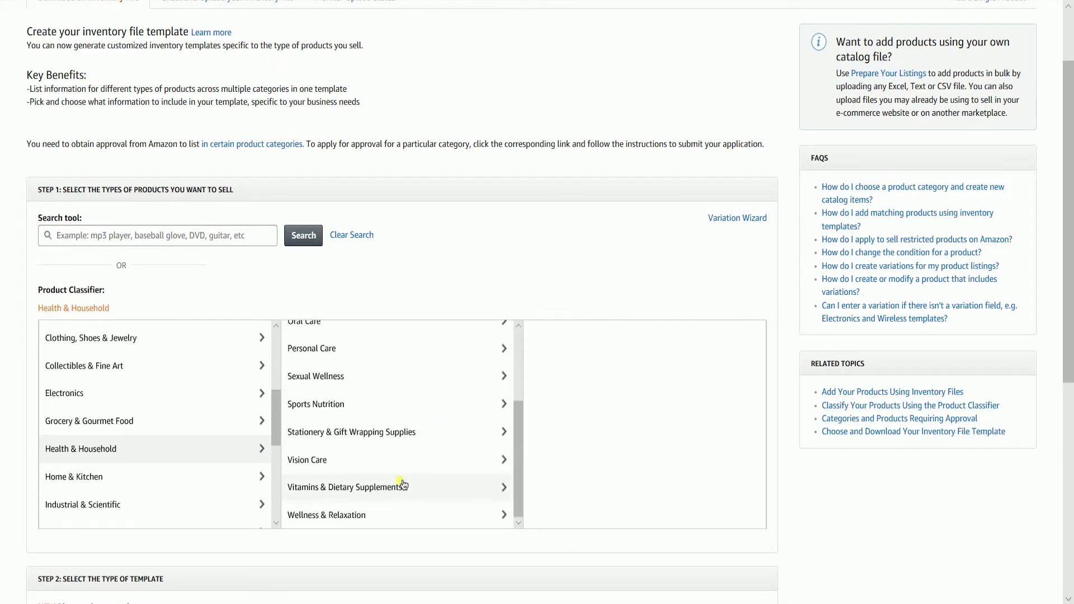
pyautogui.scroll(-2, 401, 482)
pyautogui.click(392, 424)
pyautogui.scroll(3, 908, 468)
pyautogui.scroll(-2, 863, 518)
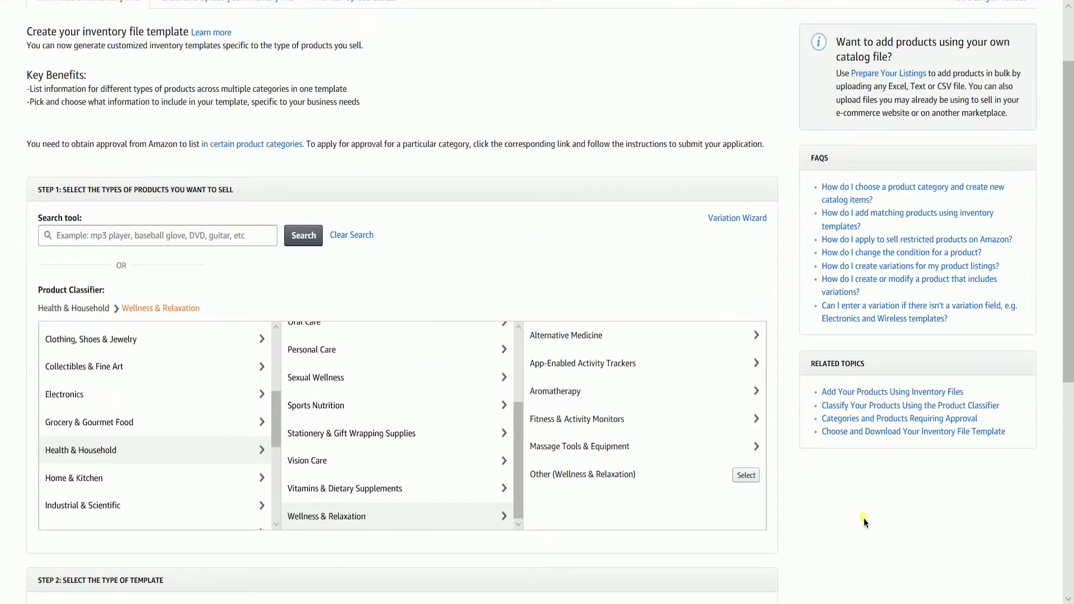
pyautogui.scroll(2, 864, 518)
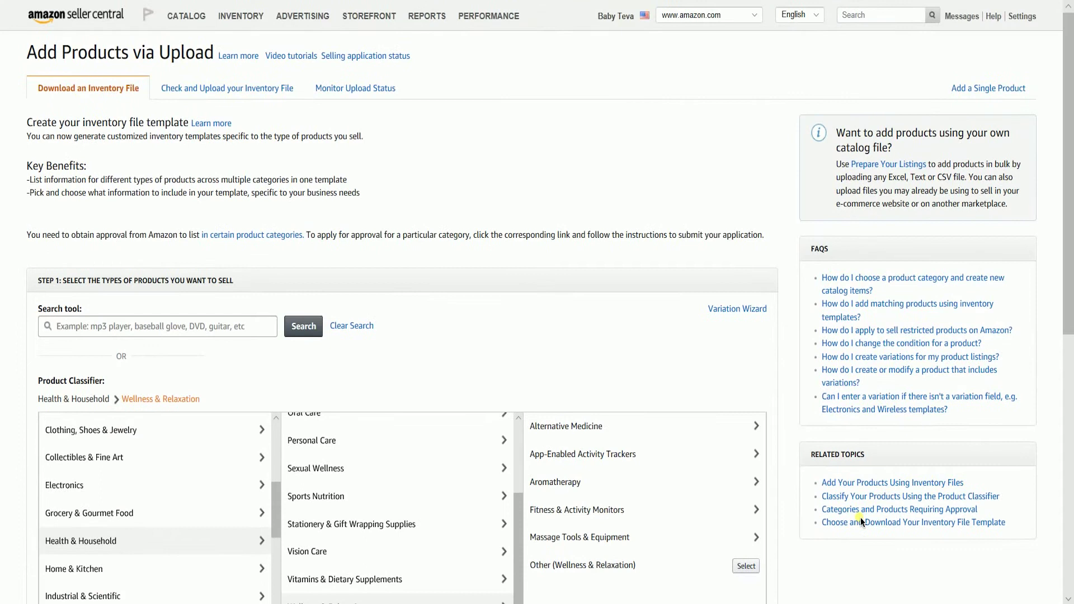
# Select Massage Oils under Massage Tools & Equipment and review the selected-products summary.
pyautogui.click(635, 545)
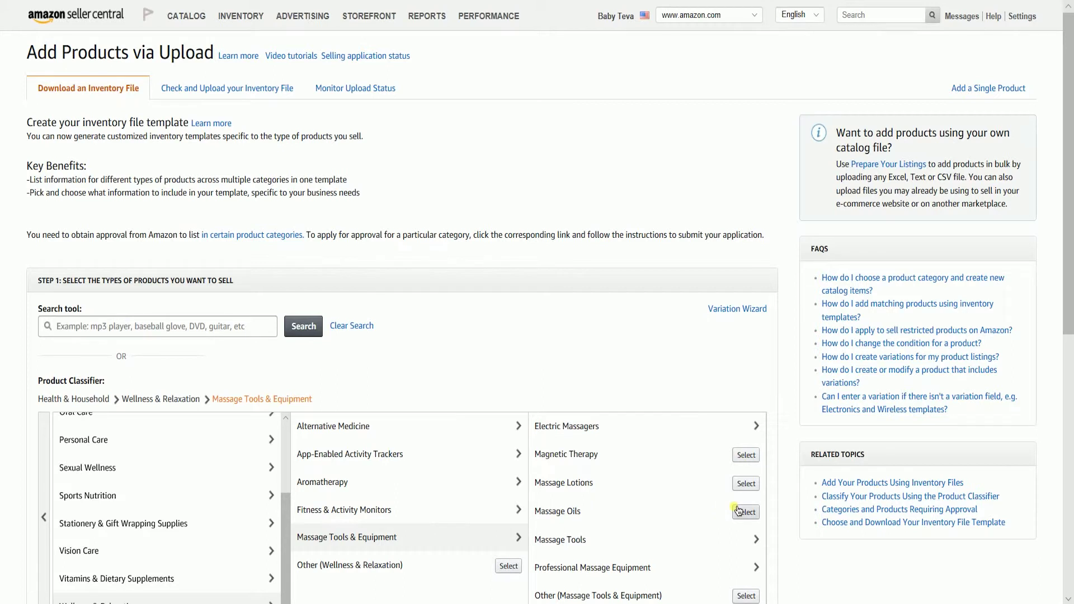
pyautogui.click(738, 511)
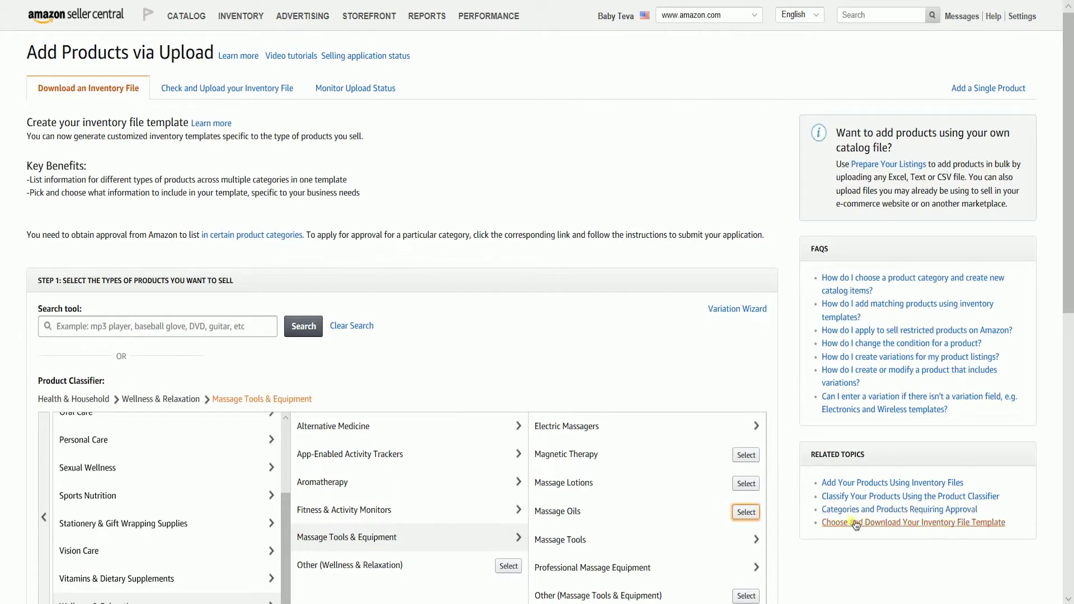
pyautogui.scroll(-2, 844, 553)
pyautogui.scroll(-3, 841, 567)
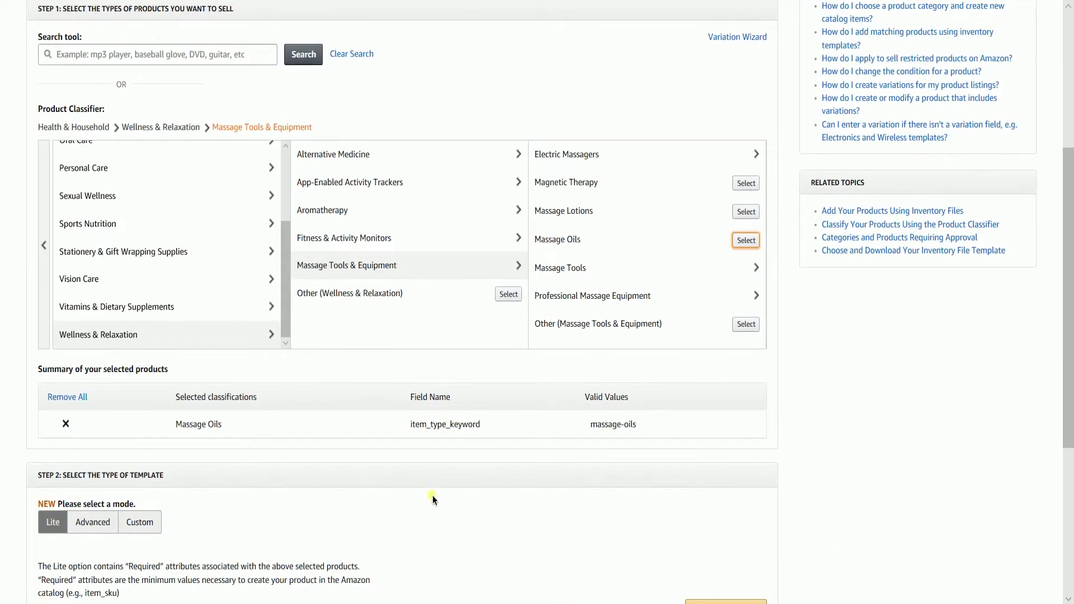
pyautogui.moveTo(41, 381); pyautogui.dragTo(768, 428)
pyautogui.scroll(-3, 819, 440)
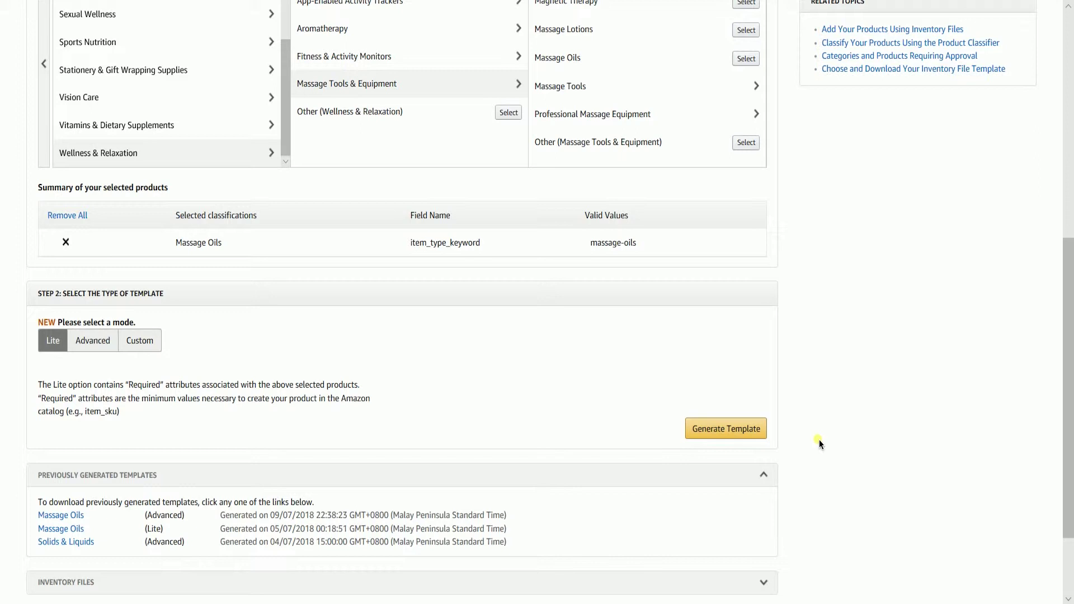
# Review the Lite, Advanced and Custom template modes in turn, ending on Custom.
pyautogui.click(50, 342)
pyautogui.click(95, 338)
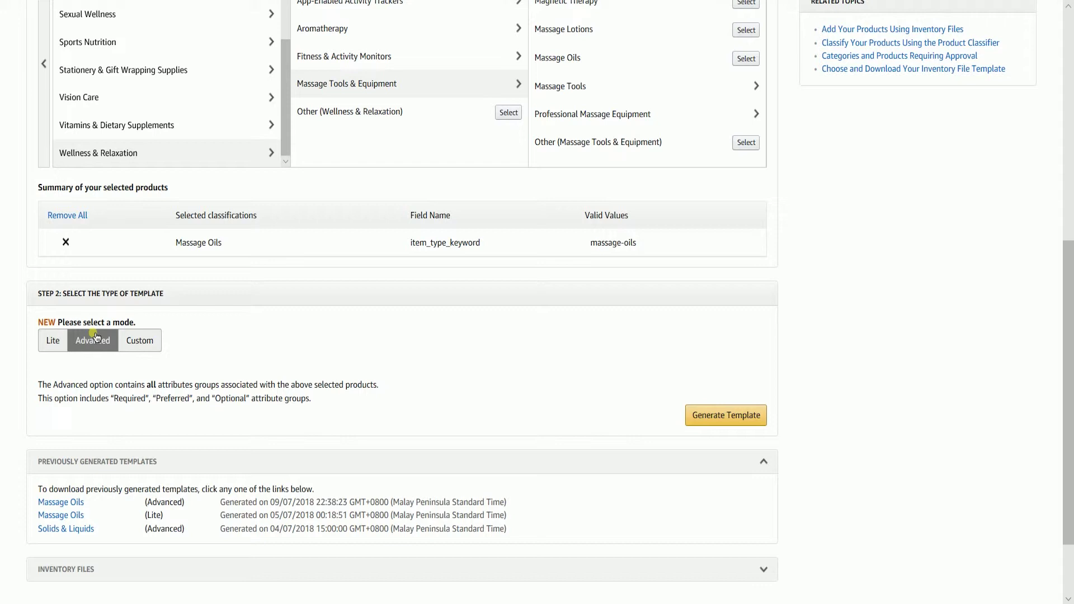
pyautogui.click(126, 346)
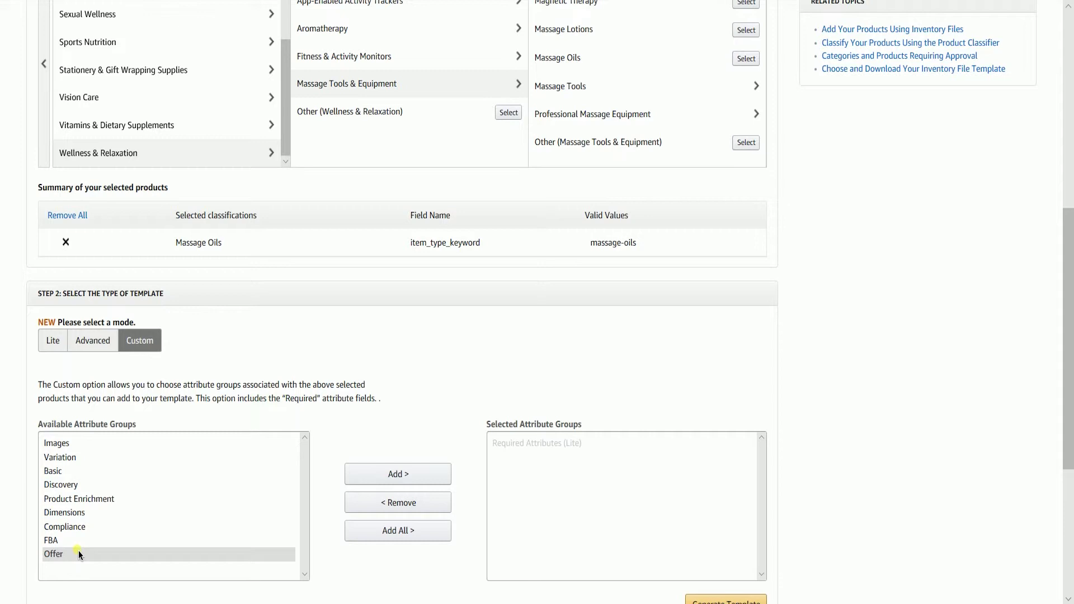
# Switch back to Advanced mode, save the generated MassageOils.xlsm template and open it.
pyautogui.click(106, 341)
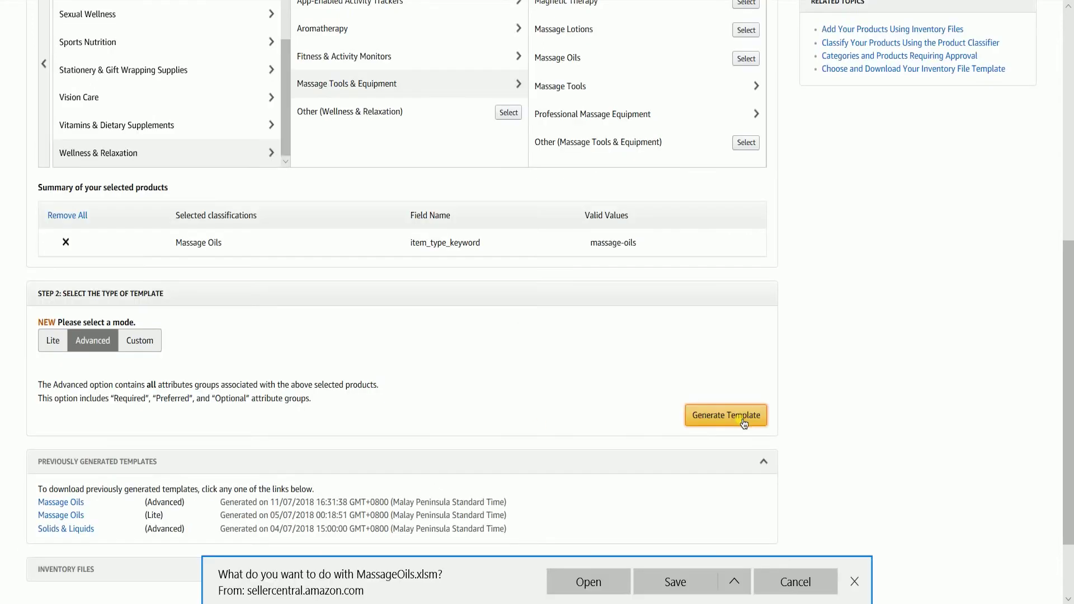
pyautogui.click(675, 582)
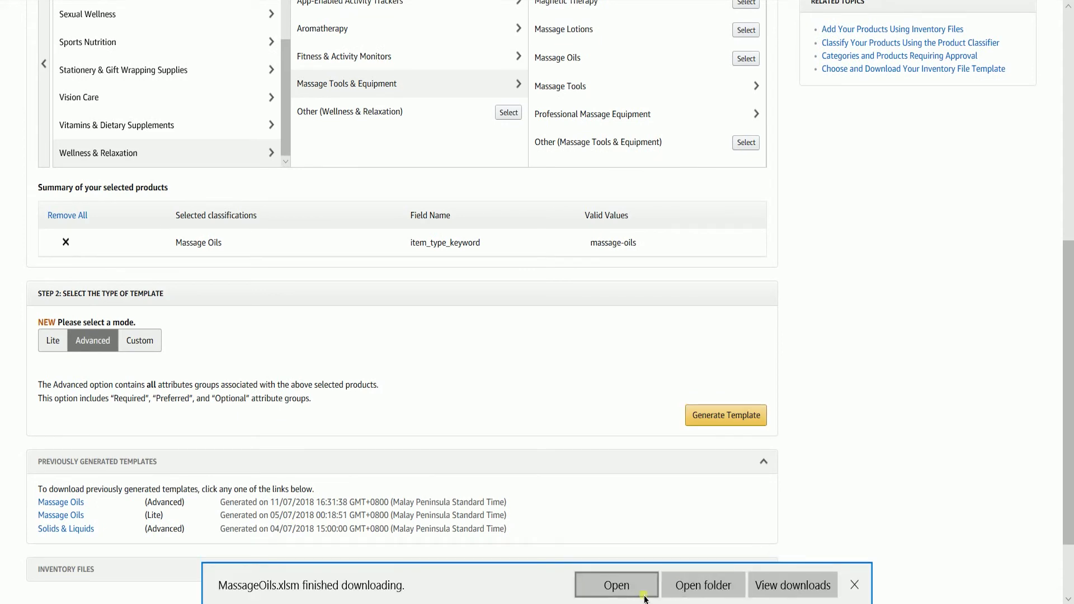
pyautogui.click(615, 594)
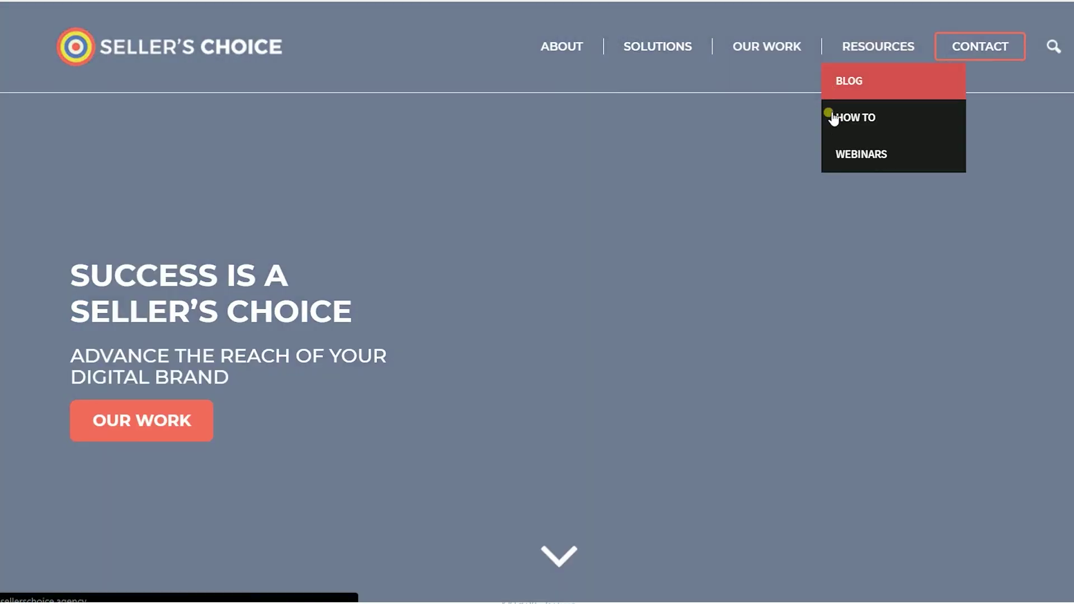
# Browse the Seller's Choice How To and Webinars pages, then return to How To.
pyautogui.click(832, 115)
pyautogui.scroll(-5, 816, 218)
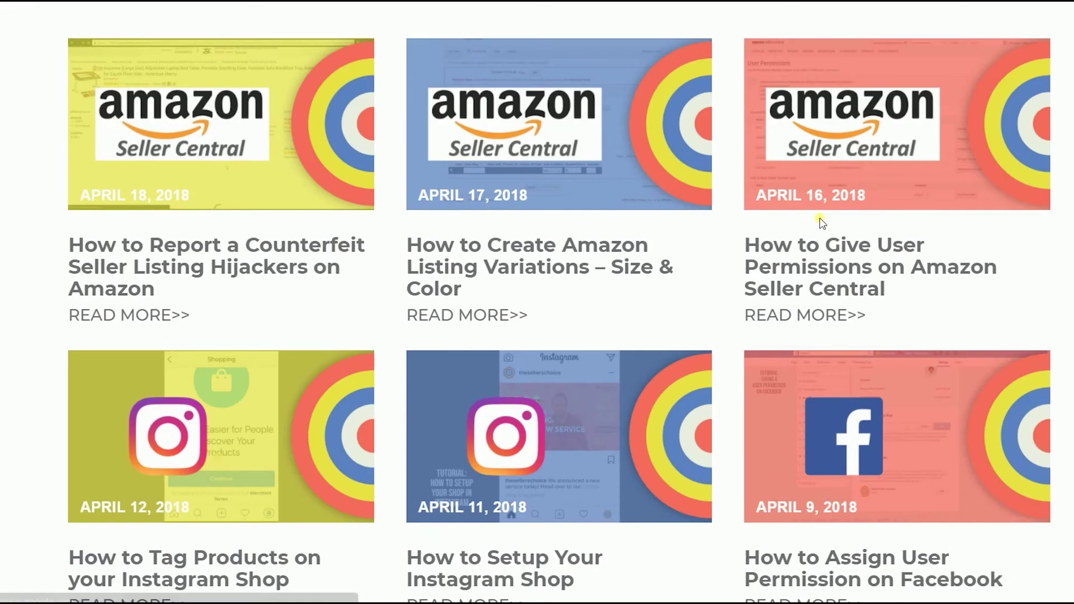
pyautogui.scroll(5, 816, 218)
pyautogui.moveTo(878, 47)
pyautogui.click(871, 154)
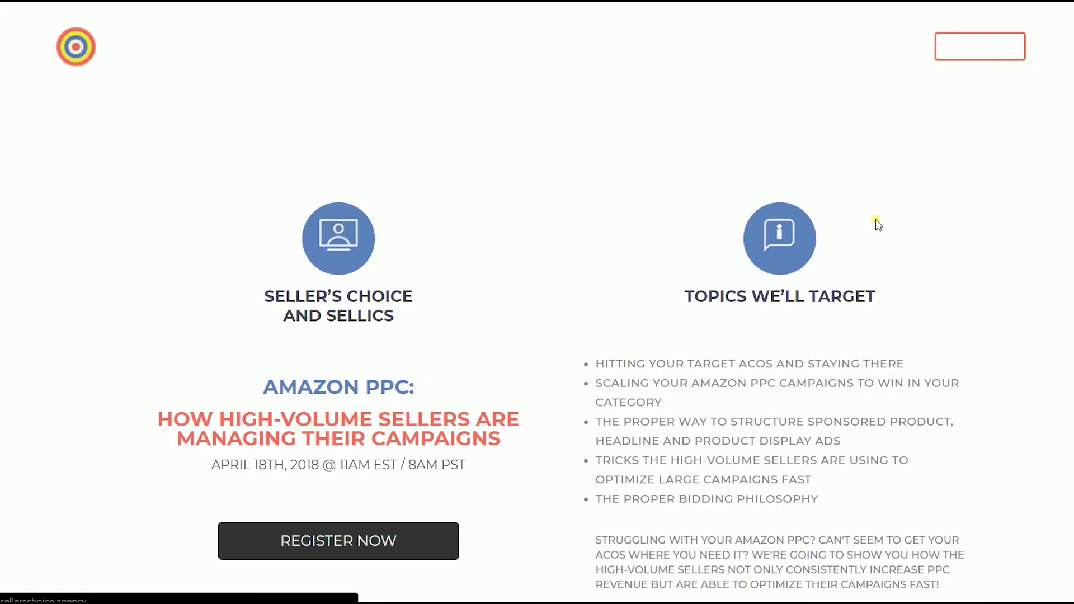
pyautogui.scroll(-5, 878, 224)
pyautogui.scroll(5, 879, 224)
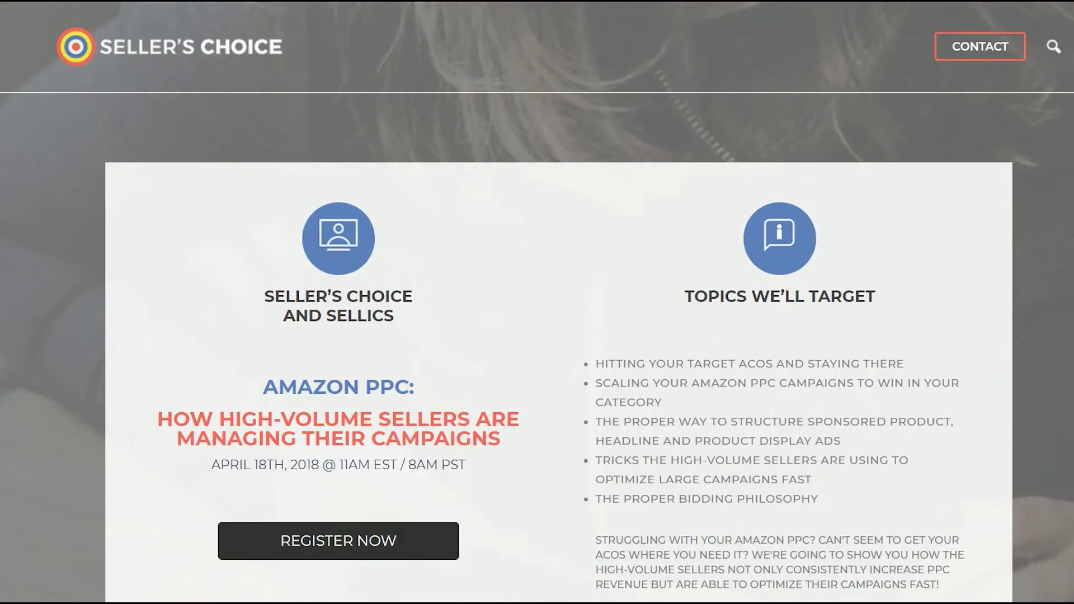
pyautogui.hotkey('alt', 'Left')
# Open the Blog page from the Resources menu and scroll through its posts.
pyautogui.moveTo(868, 55)
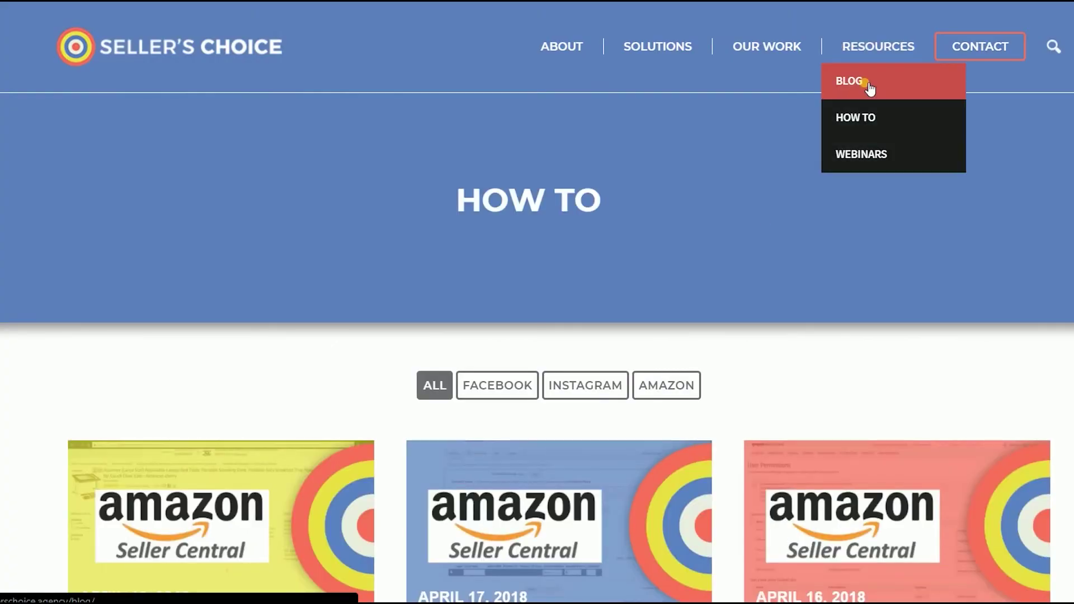
pyautogui.click(871, 99)
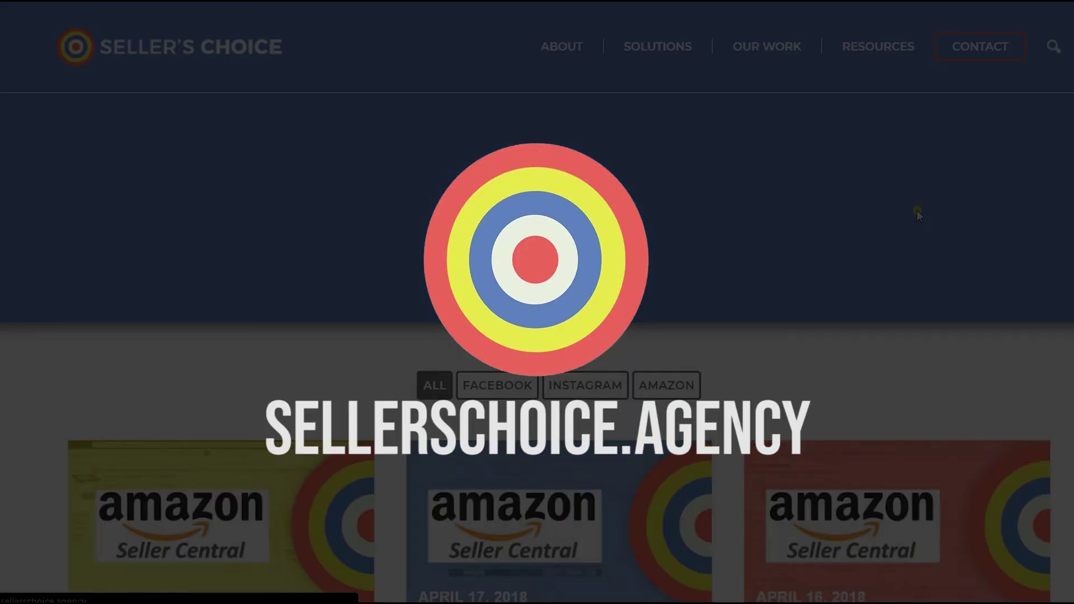
pyautogui.scroll(-15, 917, 211)
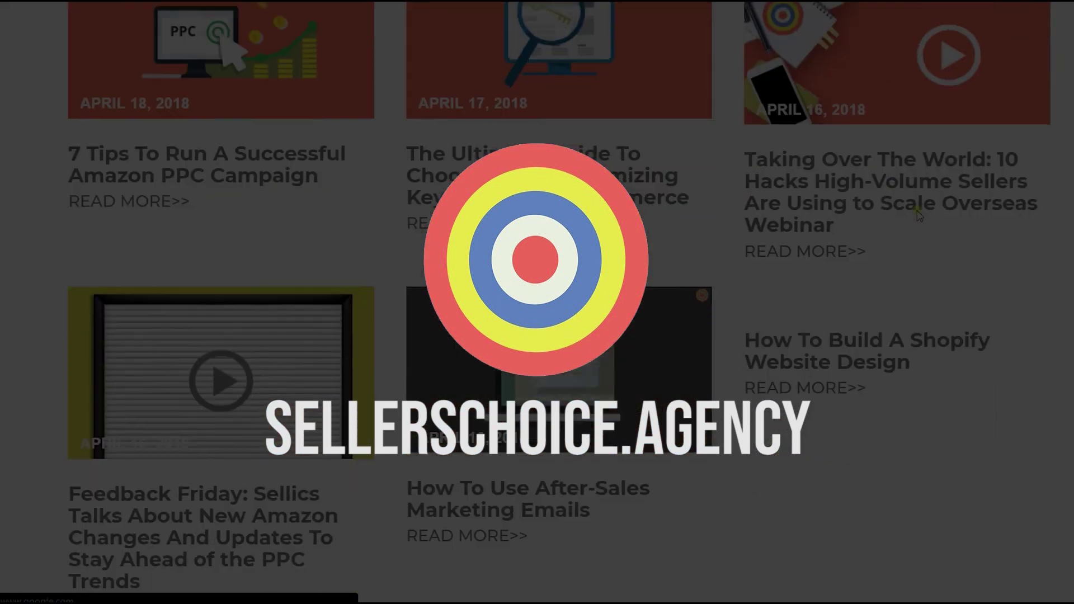
pyautogui.scroll(15, 918, 213)
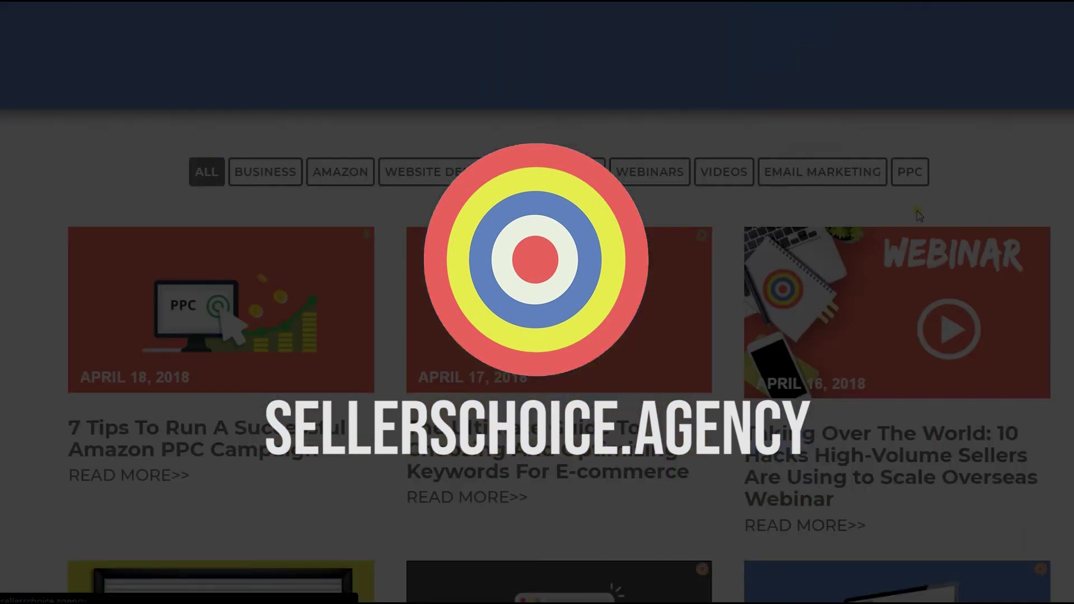